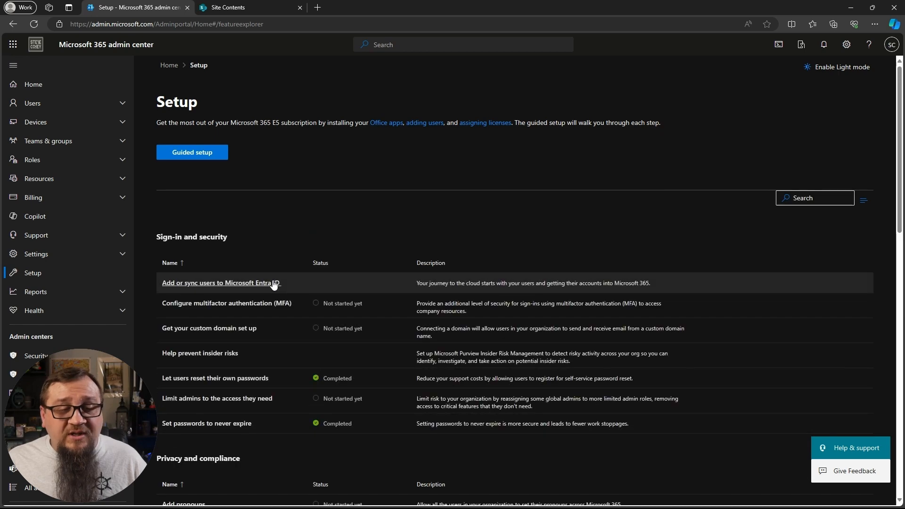
# - Open the setup page for content AI with Microsoft Syntex and review its Azure billing subscription, resource group and region
pyautogui.scroll(-9, 302, 328)
pyautogui.scroll(-3, 309, 333)
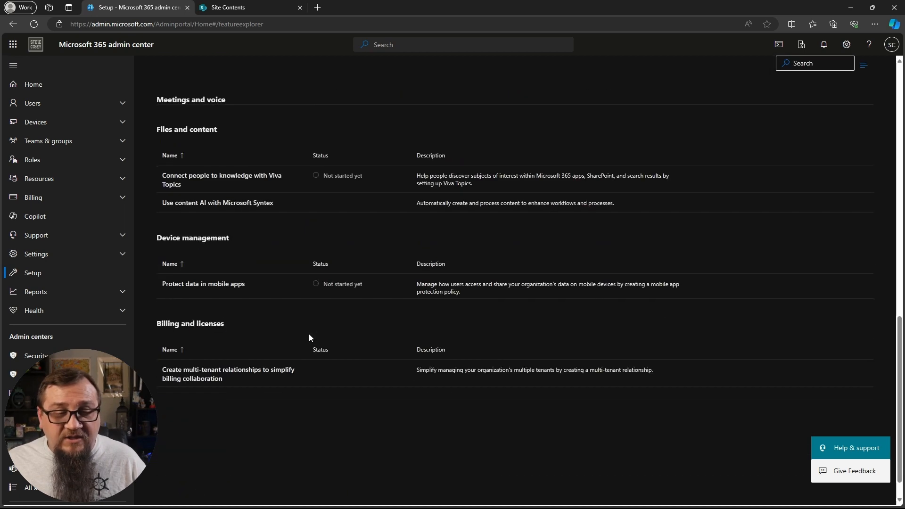
pyautogui.click(261, 204)
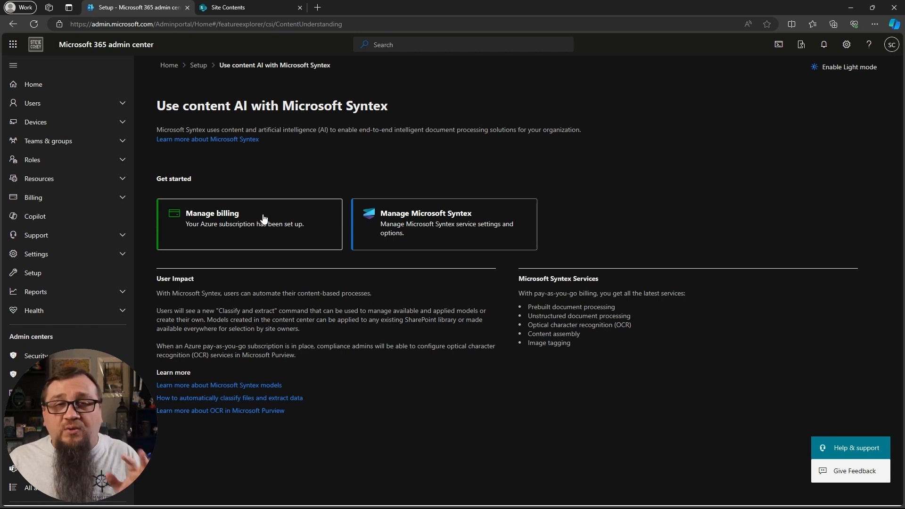
pyautogui.click(229, 224)
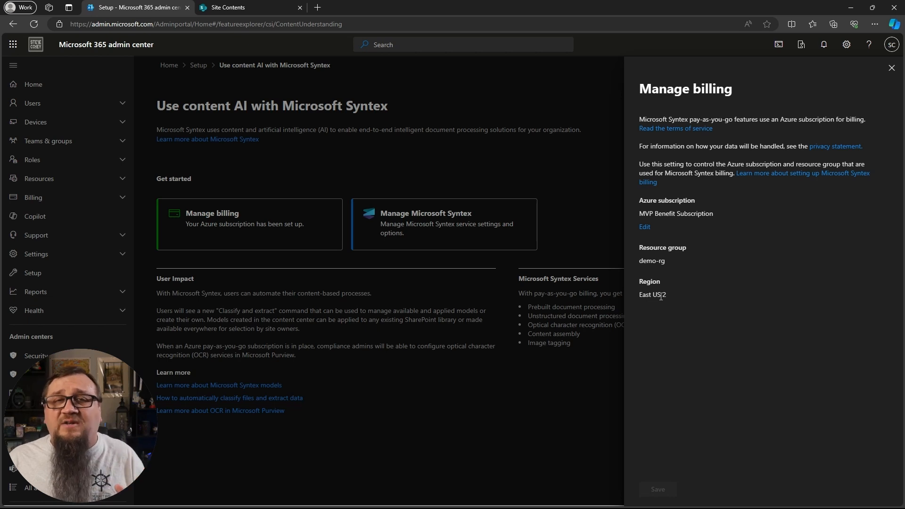
pyautogui.click(892, 69)
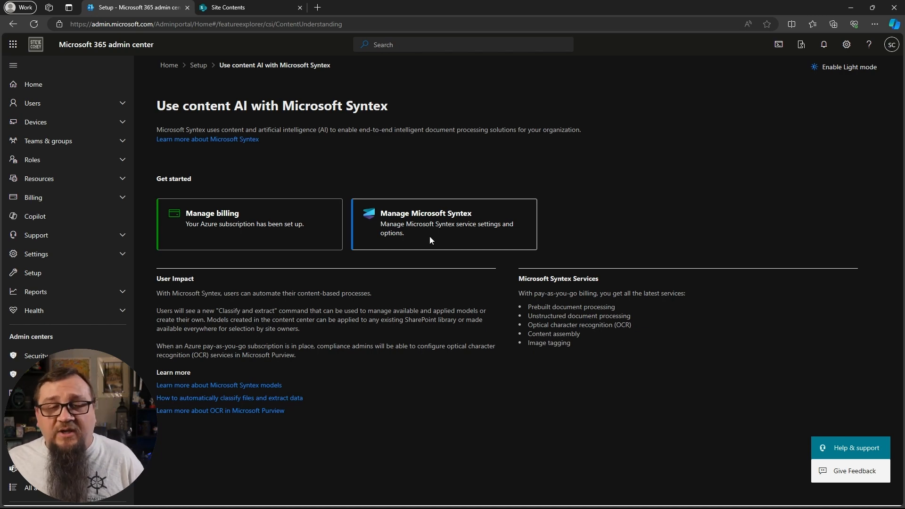
# - Review the Syntex image tagging setting for SharePoint sites, leaving it on "Libraries in all SharePoint sites", and close the settings
pyautogui.click(440, 227)
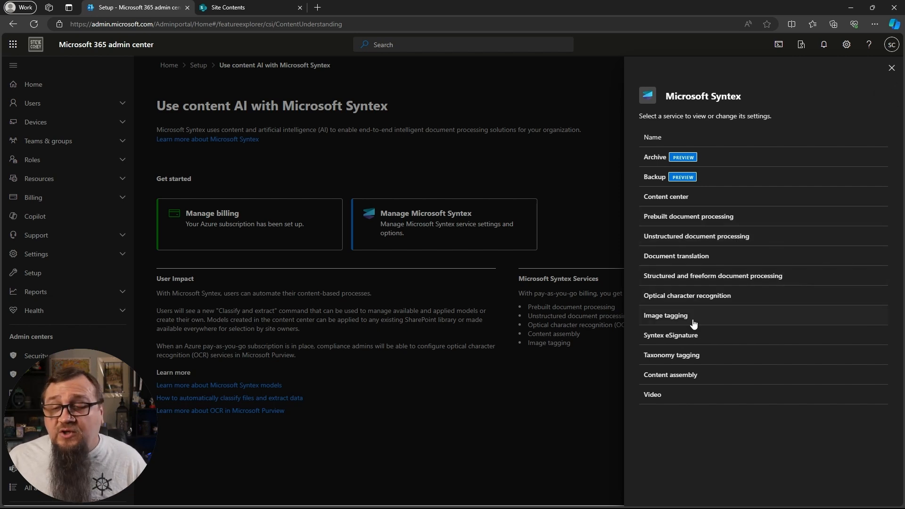
pyautogui.click(677, 322)
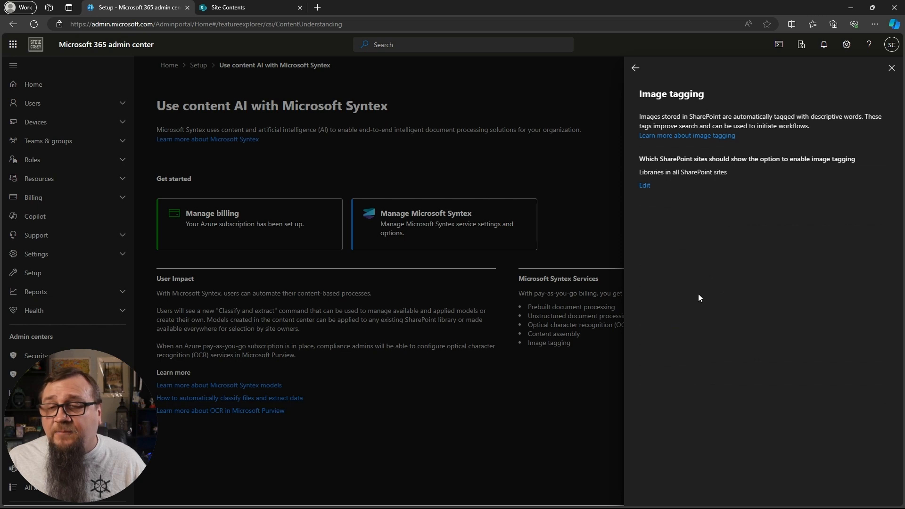
pyautogui.click(645, 186)
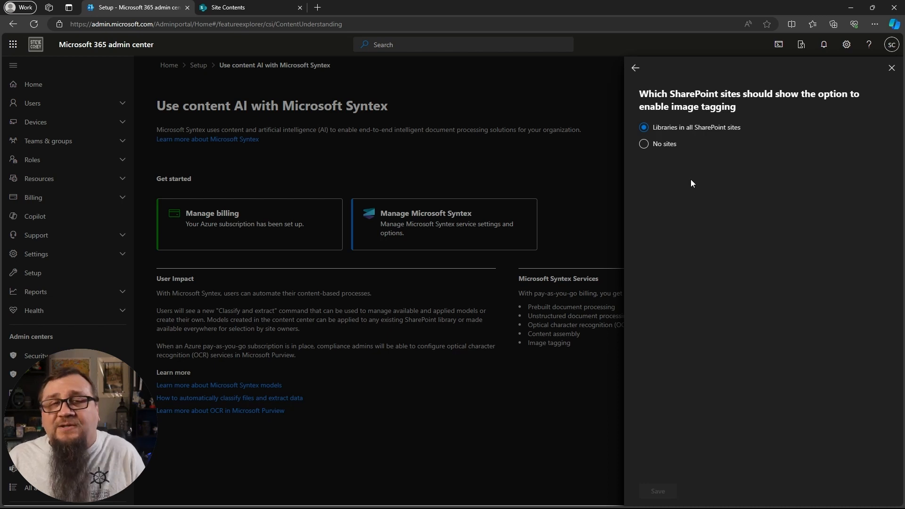
pyautogui.click(644, 144)
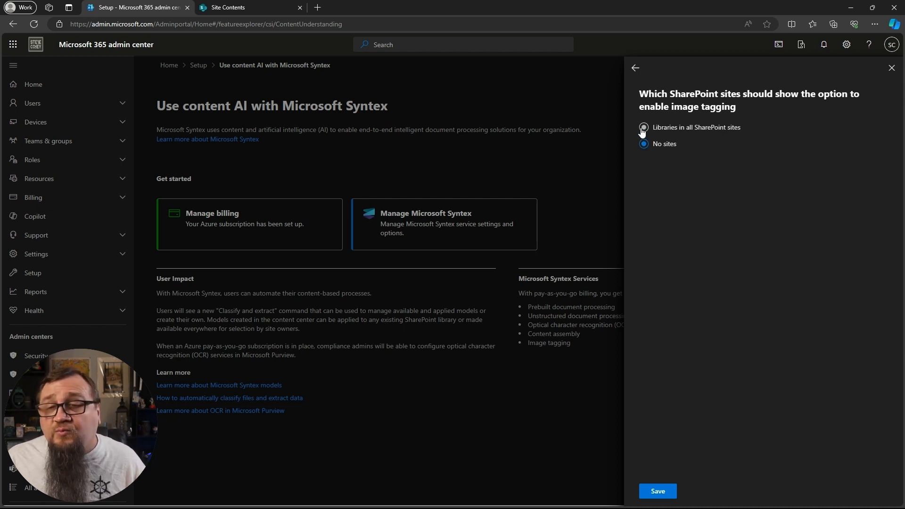
pyautogui.click(643, 130)
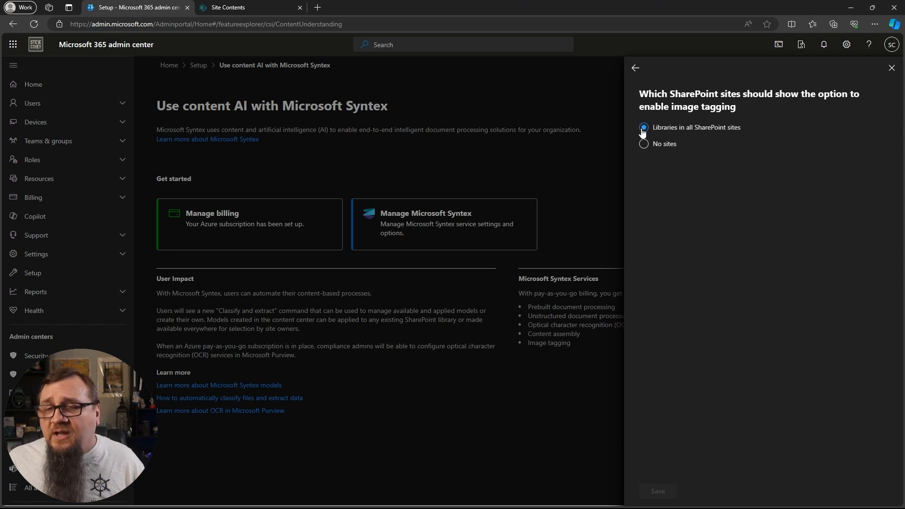
pyautogui.click(636, 69)
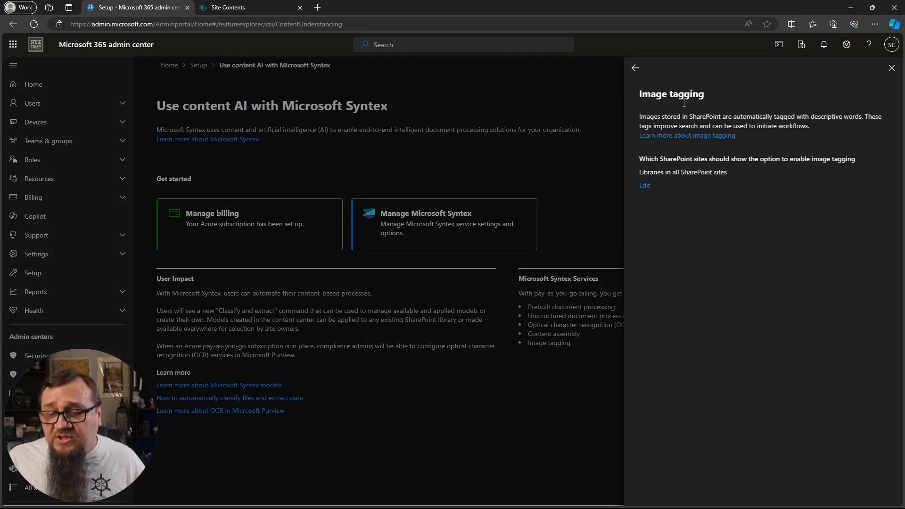
pyautogui.click(650, 190)
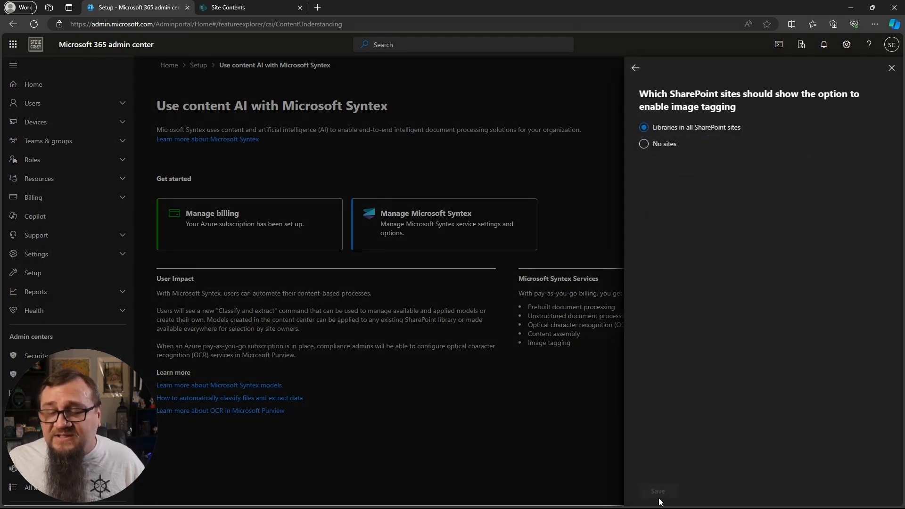
pyautogui.click(635, 68)
pyautogui.click(891, 68)
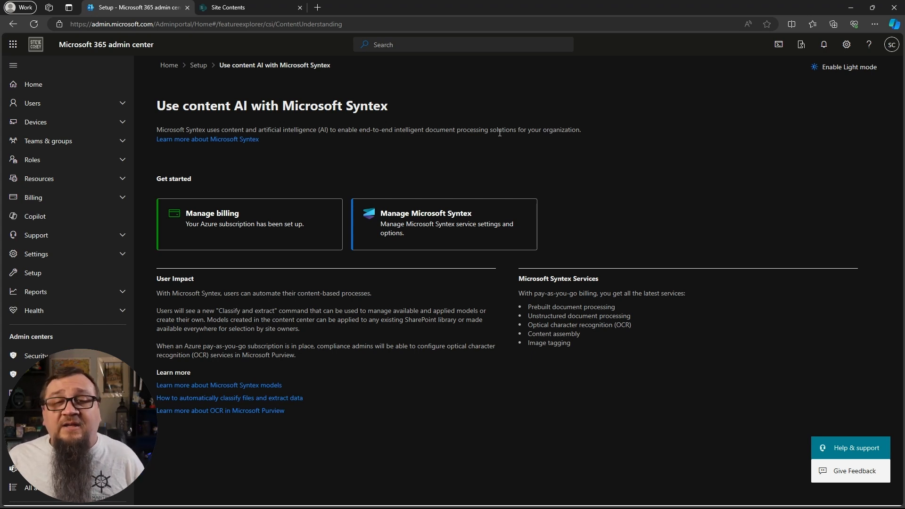
# - Switch to the Contoso Sales SharePoint site and create a blank document library named "Images", shown in site navigation
pyautogui.click(233, 8)
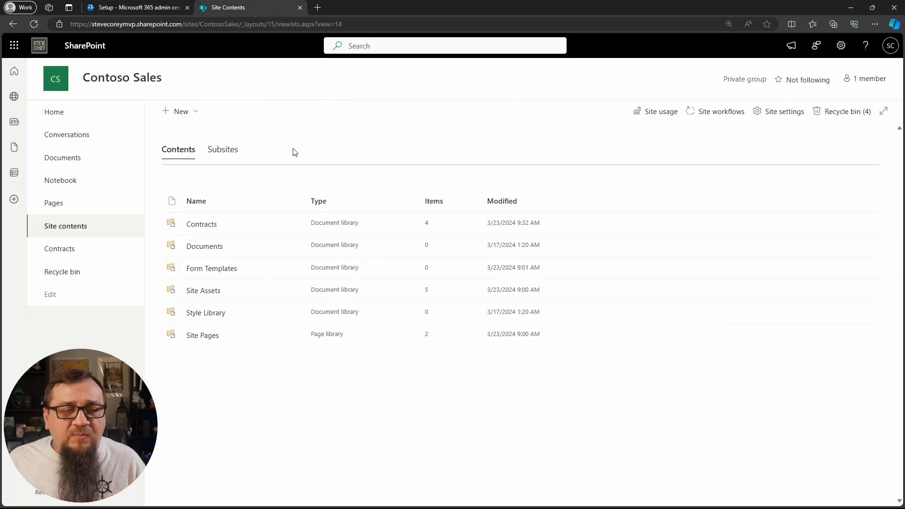
pyautogui.click(182, 120)
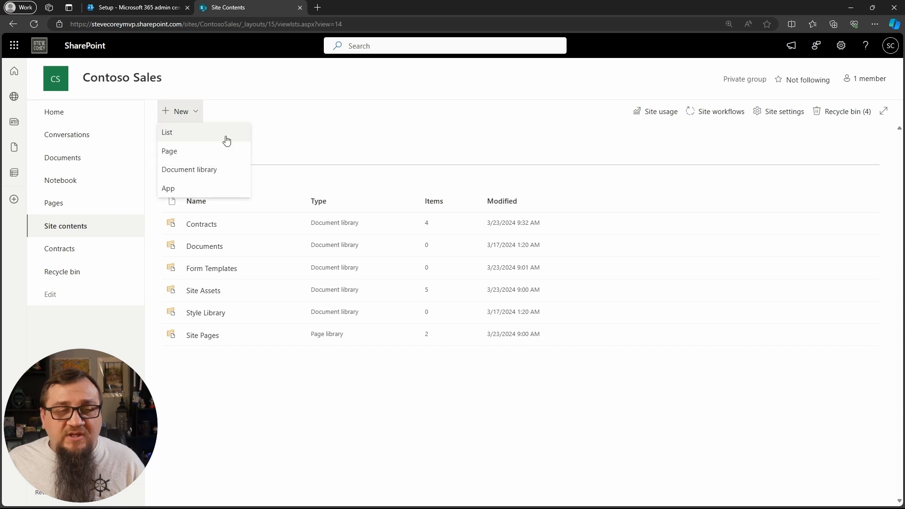
pyautogui.click(209, 168)
pyautogui.click(187, 142)
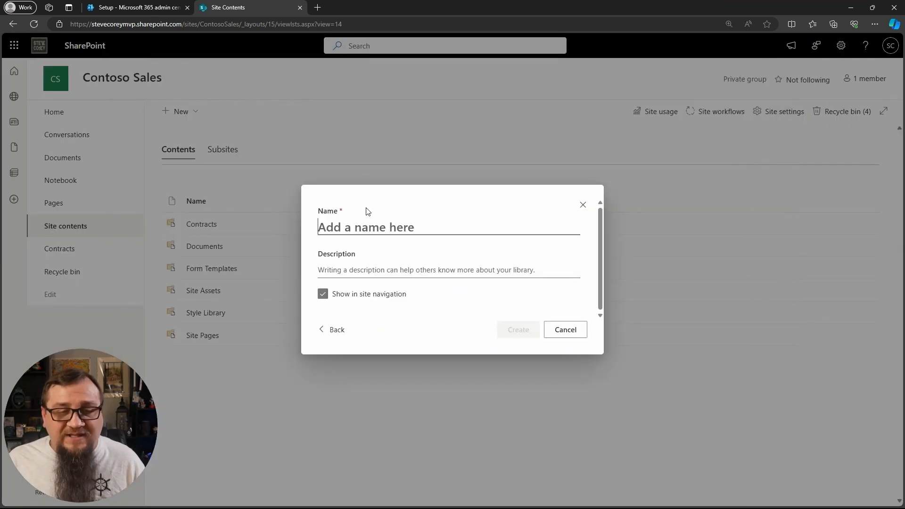
pyautogui.write('Images')
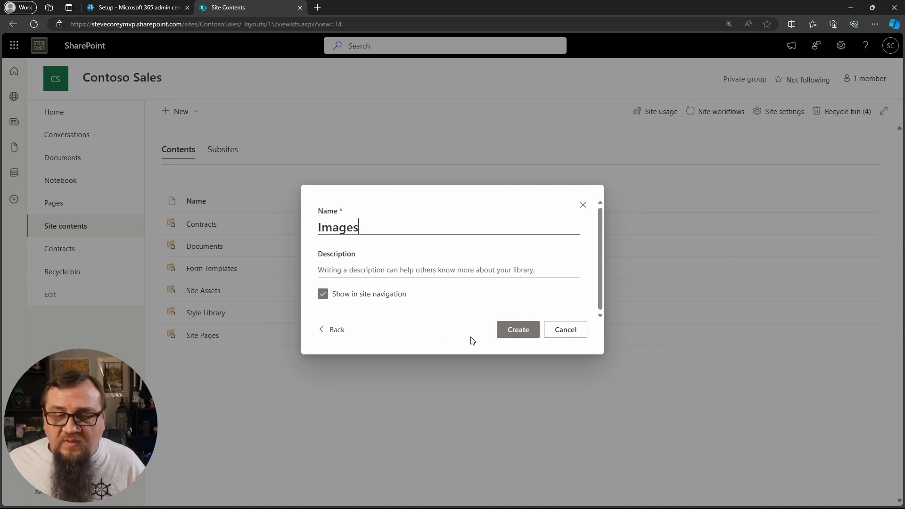
pyautogui.click(516, 332)
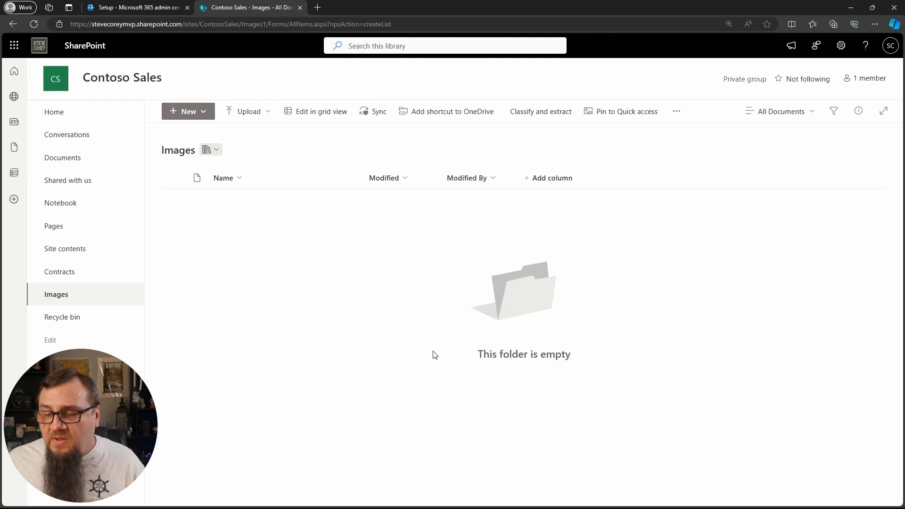
# - Enable the image tagger on the Images library and move the Image Tags column between Name and Modified
pyautogui.click(685, 117)
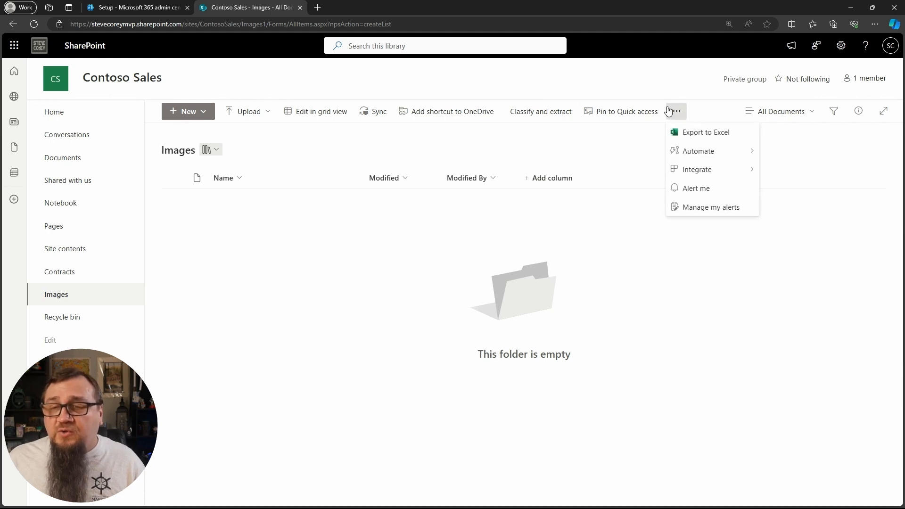
pyautogui.moveTo(707, 157)
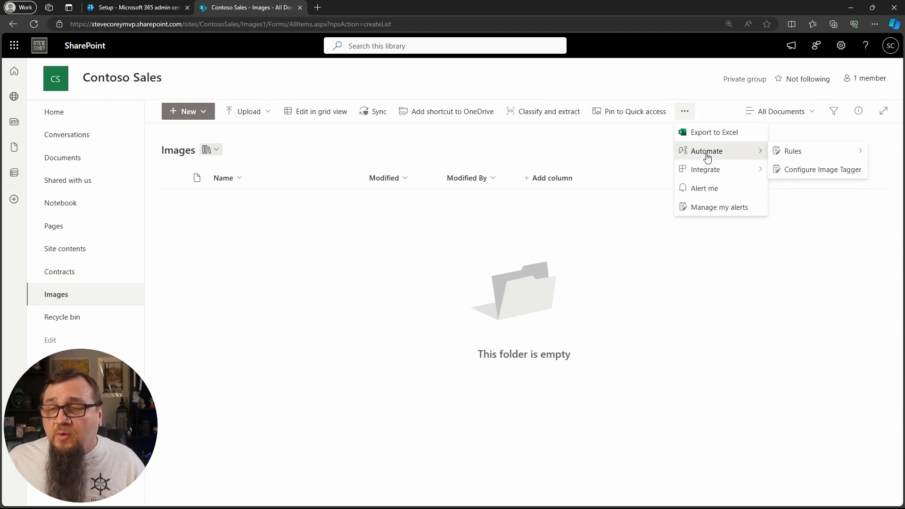
pyautogui.click(808, 172)
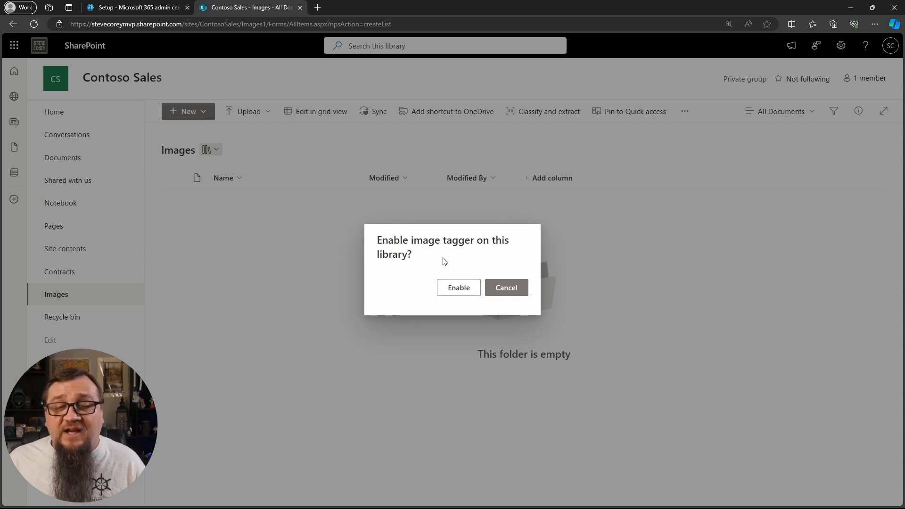
pyautogui.click(452, 292)
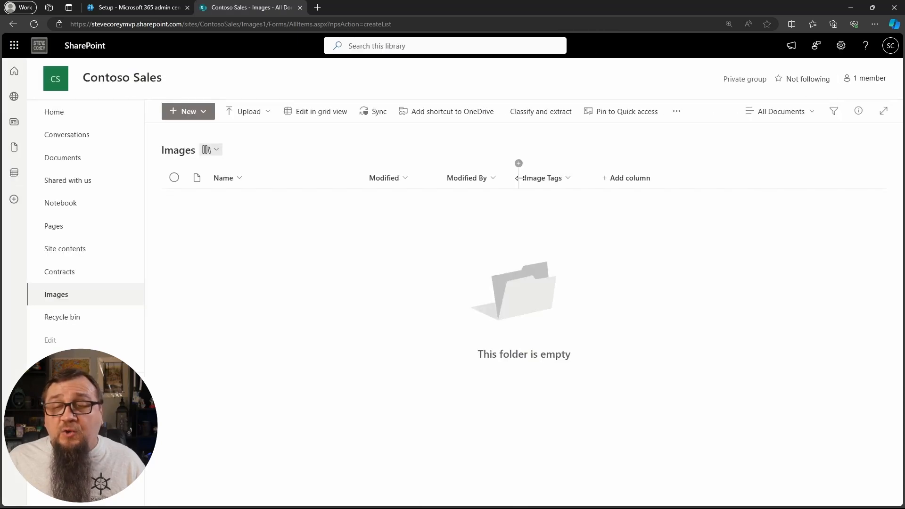
pyautogui.moveTo(526, 182); pyautogui.dragTo(374, 184)
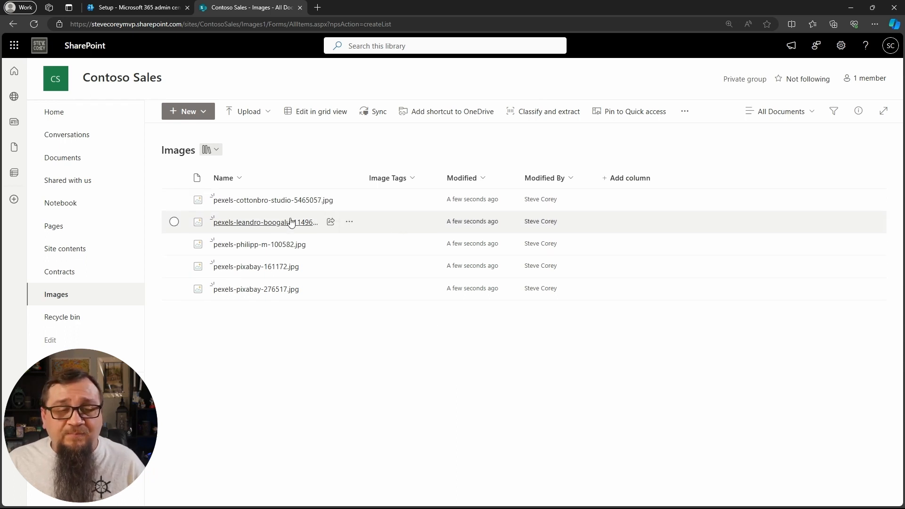
# - Preview the first two uploaded images and examine the generated tags for all images in the Images library
pyautogui.click(287, 201)
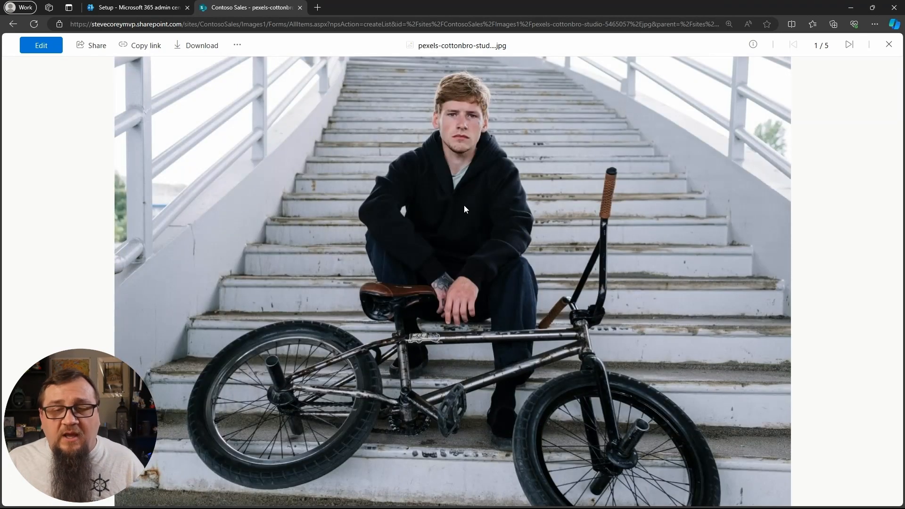
pyautogui.click(889, 45)
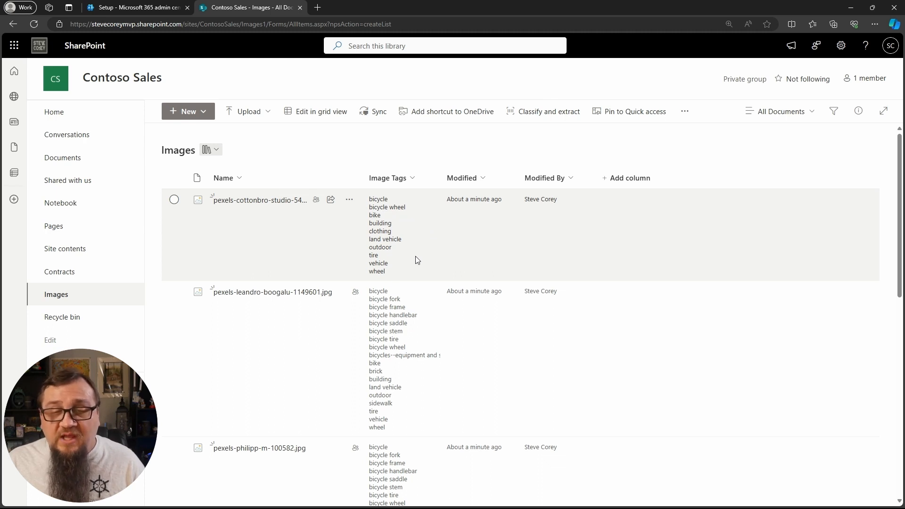
pyautogui.scroll(-2, 399, 279)
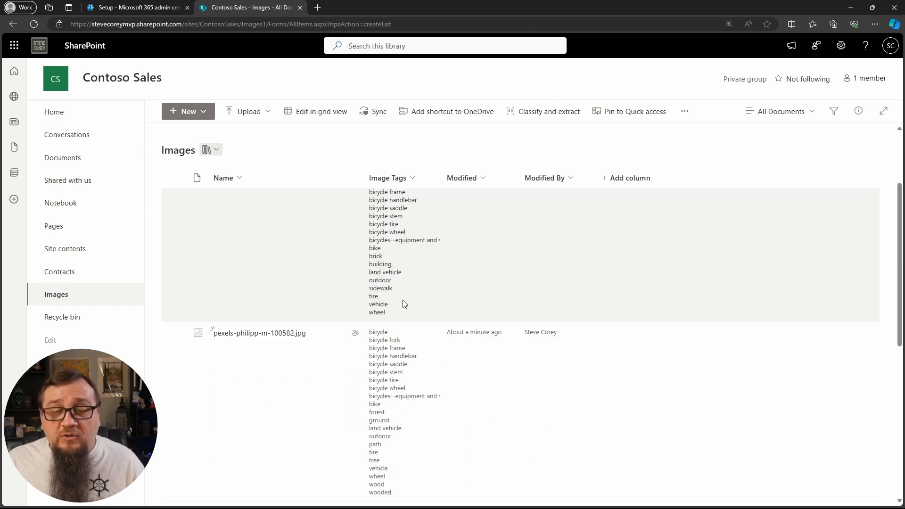
pyautogui.scroll(1, 378, 269)
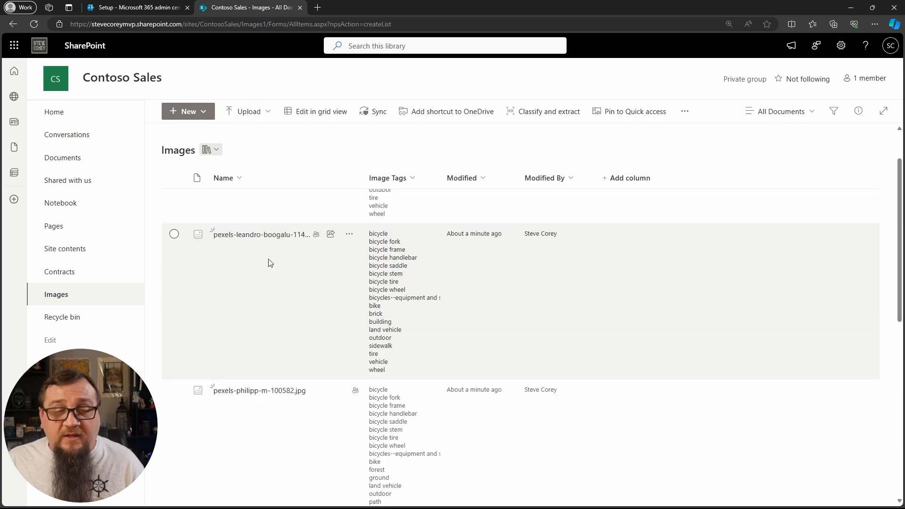
pyautogui.click(259, 235)
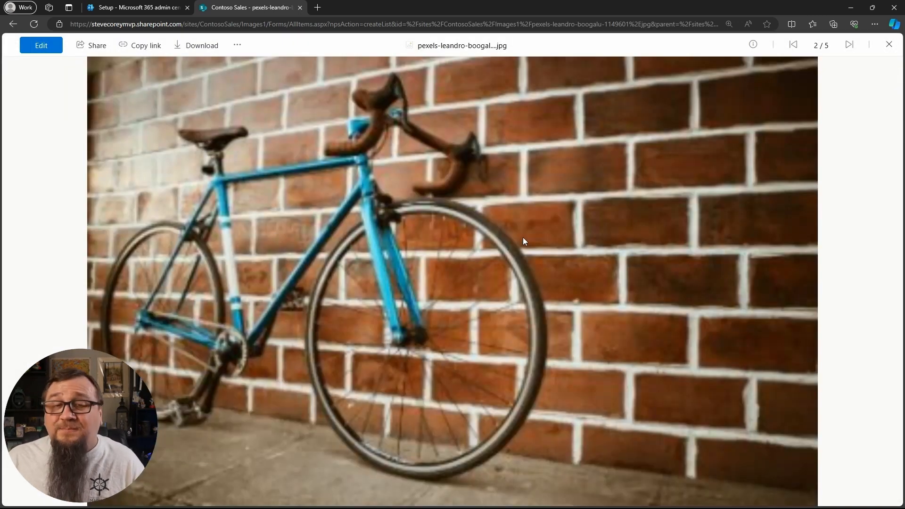
pyautogui.click(889, 44)
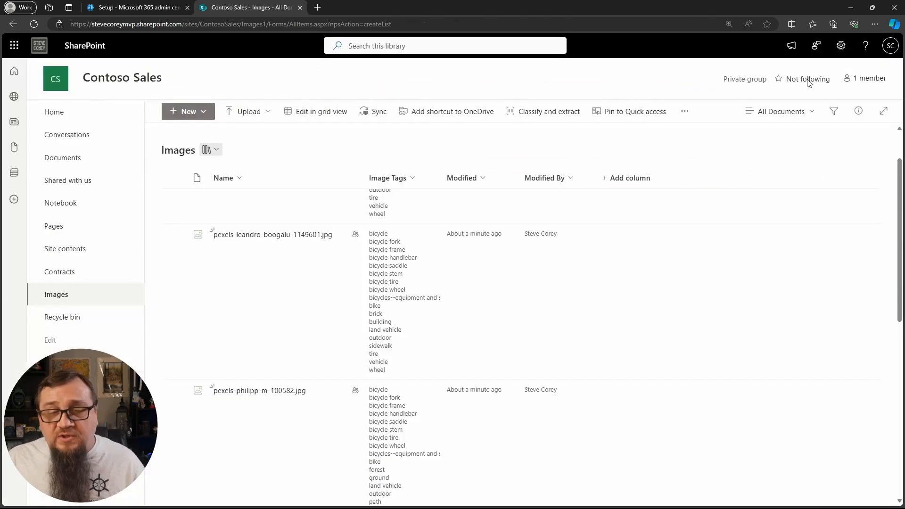
pyautogui.scroll(-10, 505, 314)
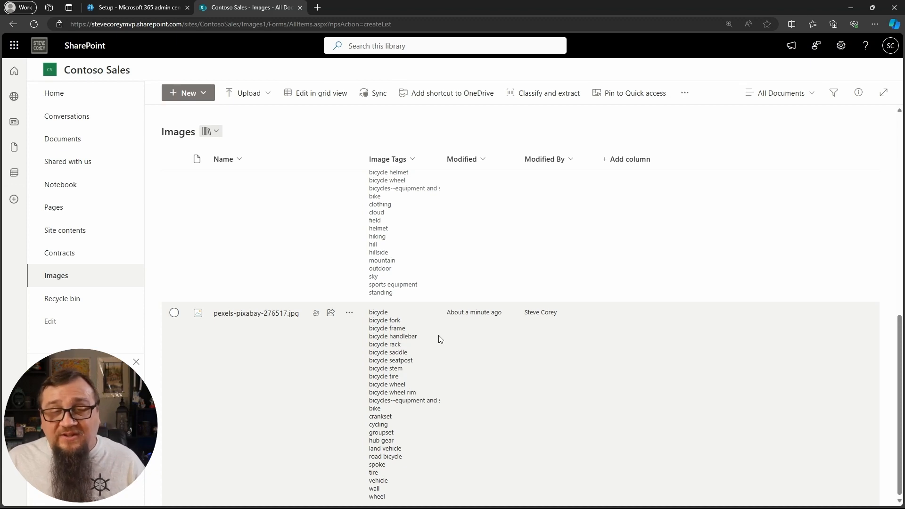
pyautogui.scroll(10, 444, 342)
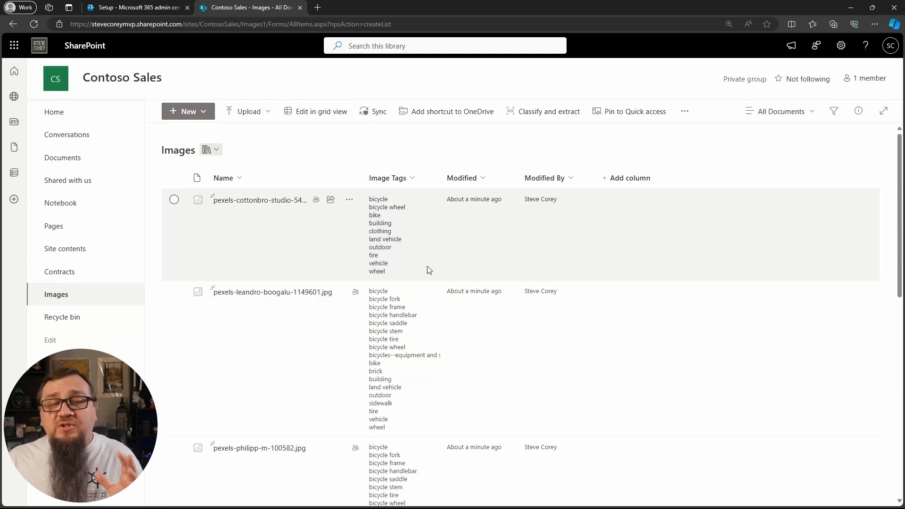
# - Filter the Images library by the image tag "forest"
pyautogui.click(411, 178)
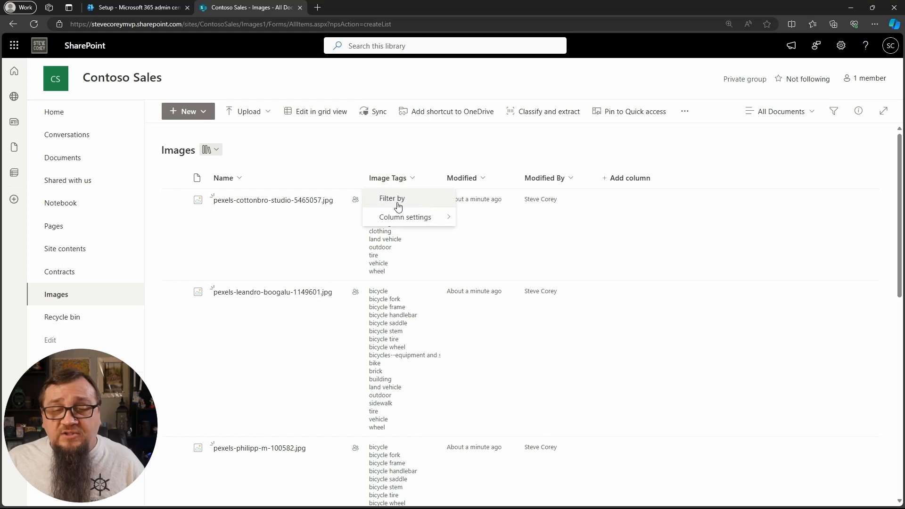
pyautogui.click(421, 202)
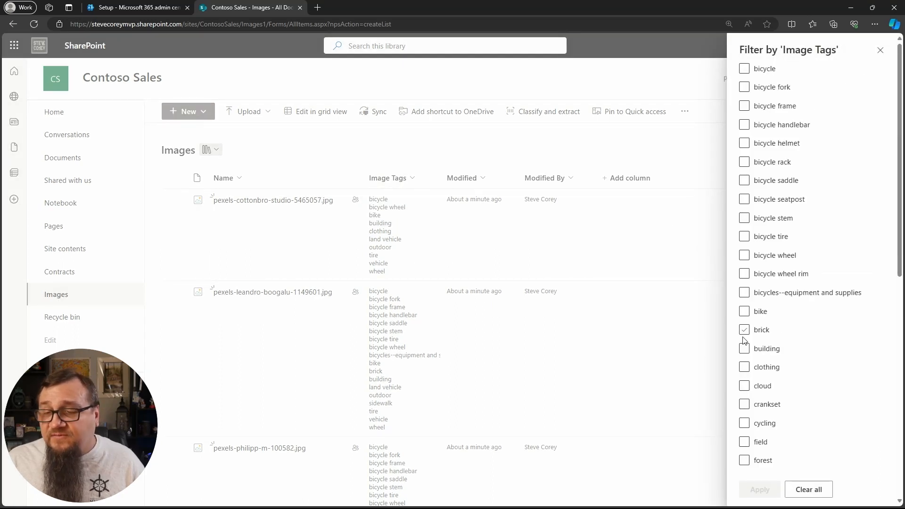
pyautogui.scroll(-3, 782, 382)
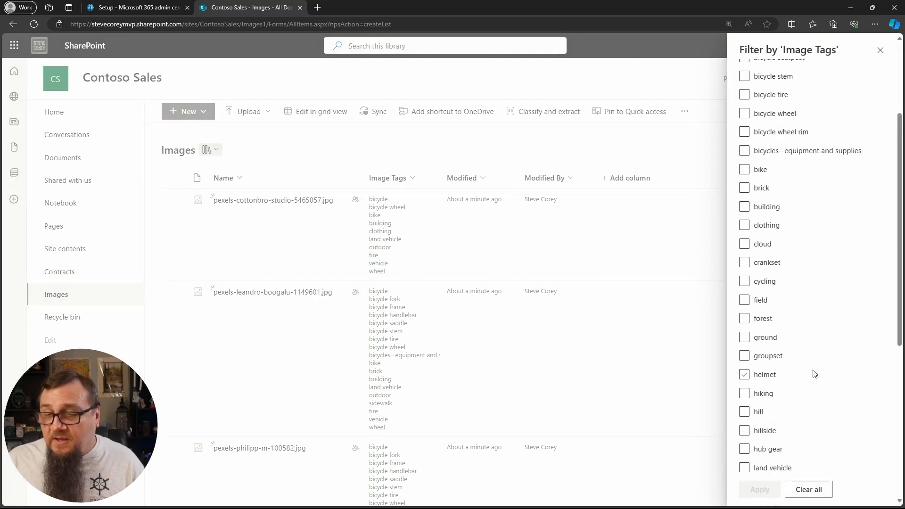
pyautogui.click(747, 319)
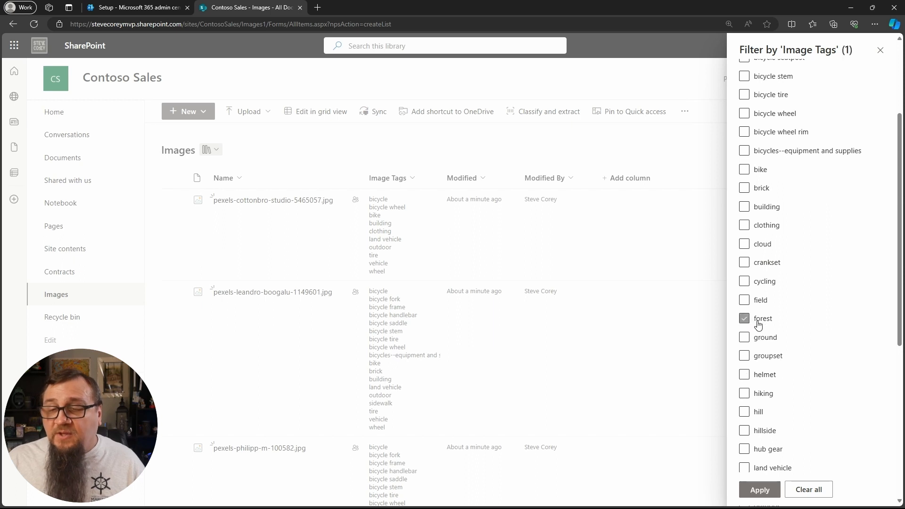
pyautogui.click(759, 490)
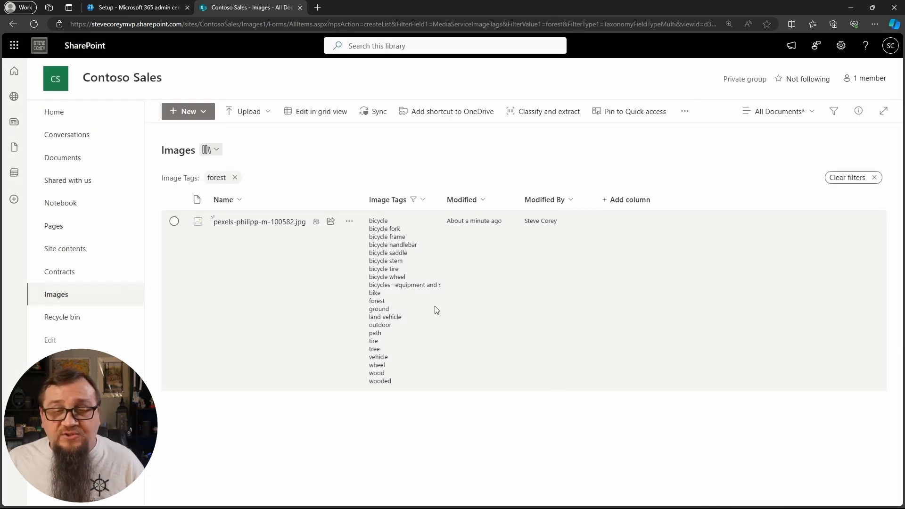
# - Preview the bicycle image in the filtered Images library, then clear all Image Tags filters
pyautogui.click(270, 222)
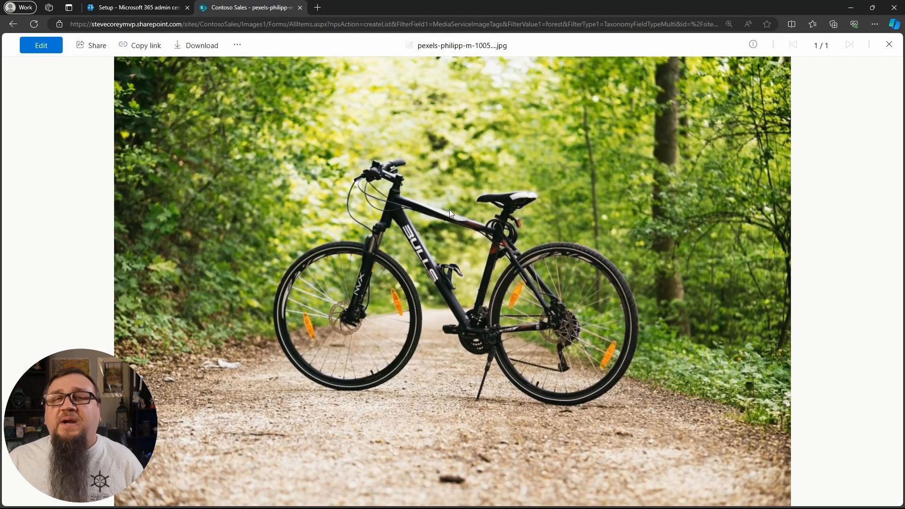
pyautogui.click(889, 45)
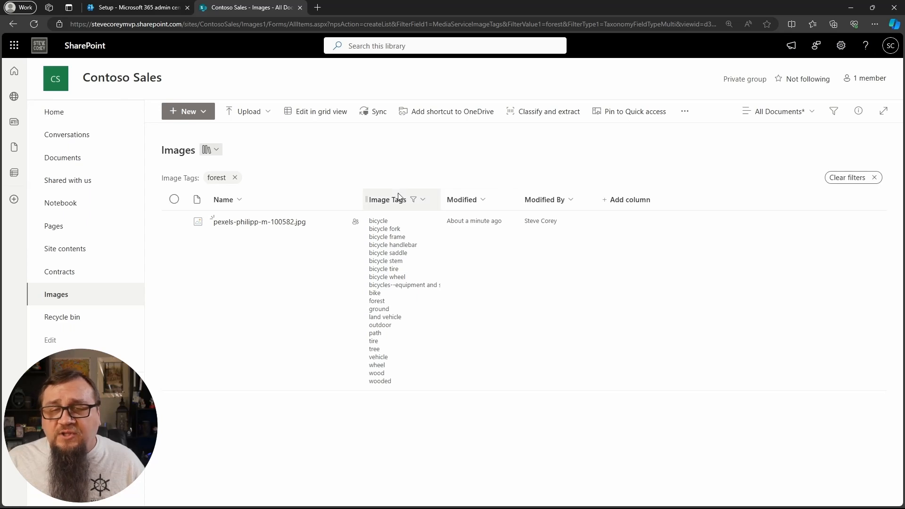
pyautogui.click(415, 204)
pyautogui.click(406, 223)
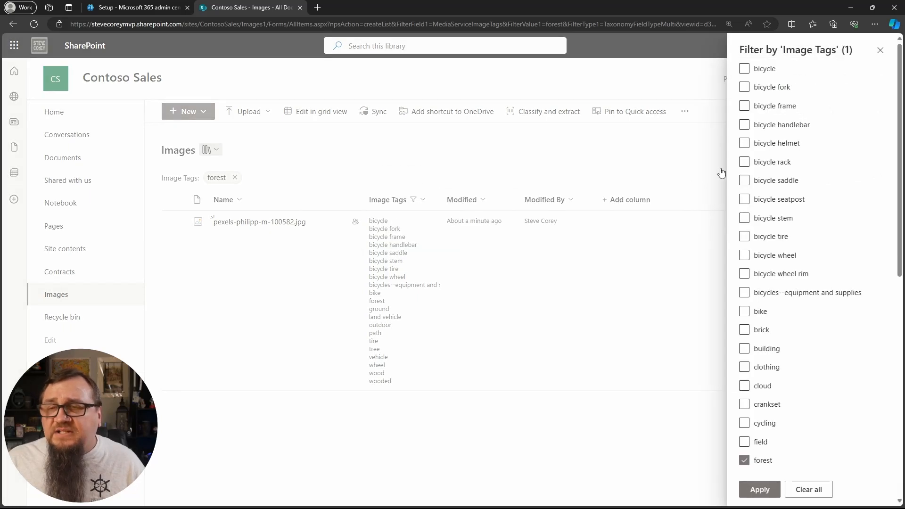
pyautogui.click(808, 492)
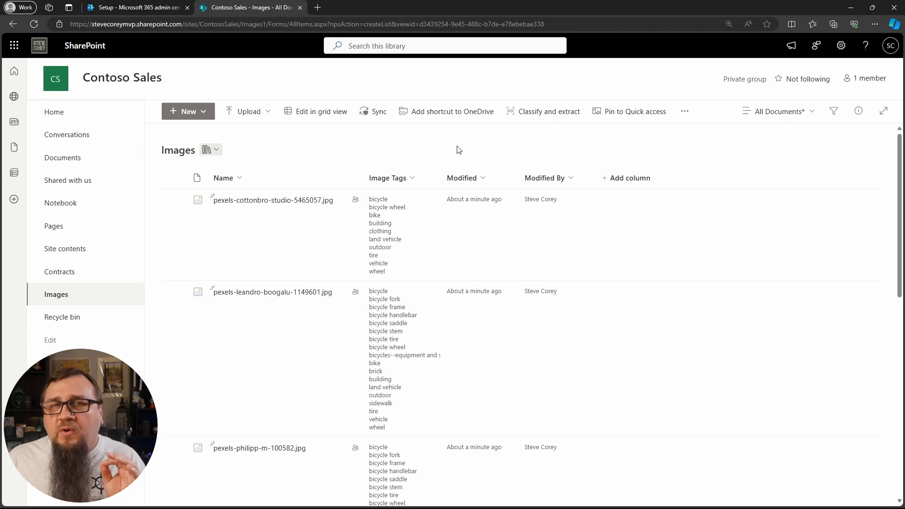
# - Examine the Image Tags column's settings, including automatic tagging and the additional options, and close them without saving
pyautogui.click(411, 178)
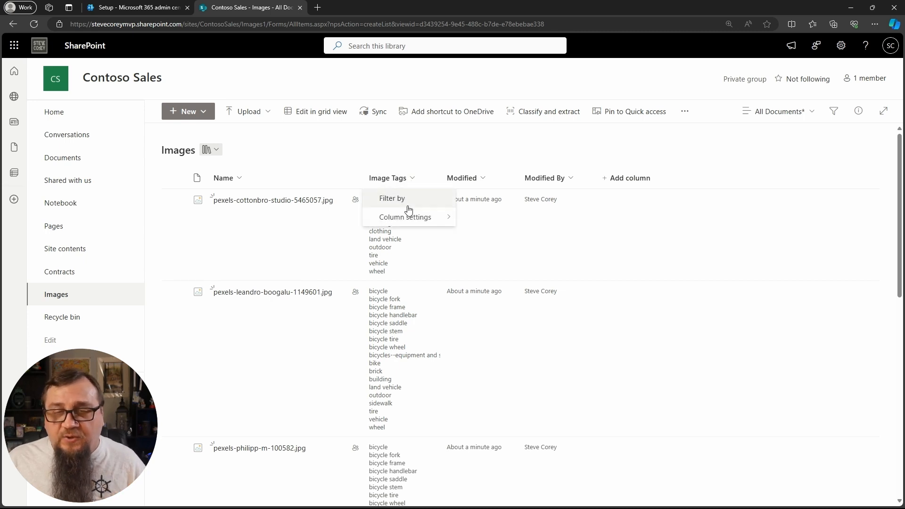
pyautogui.moveTo(410, 217)
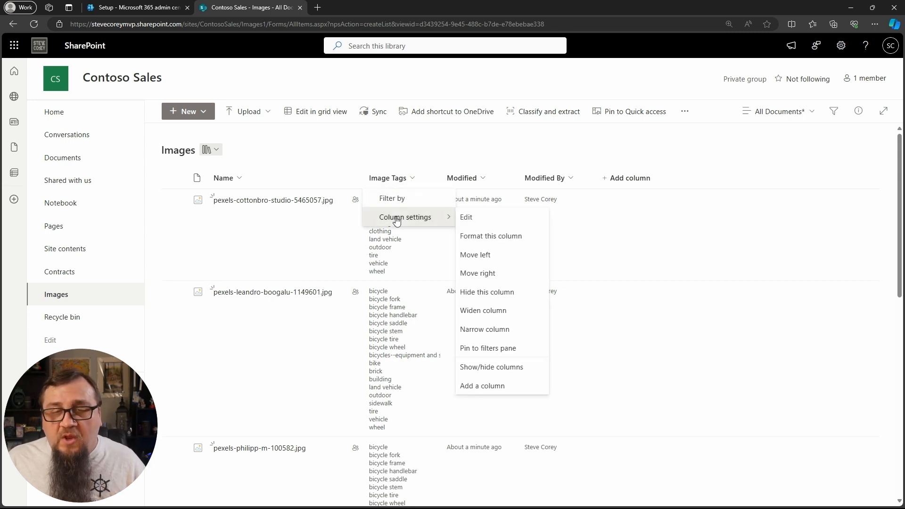
pyautogui.click(466, 218)
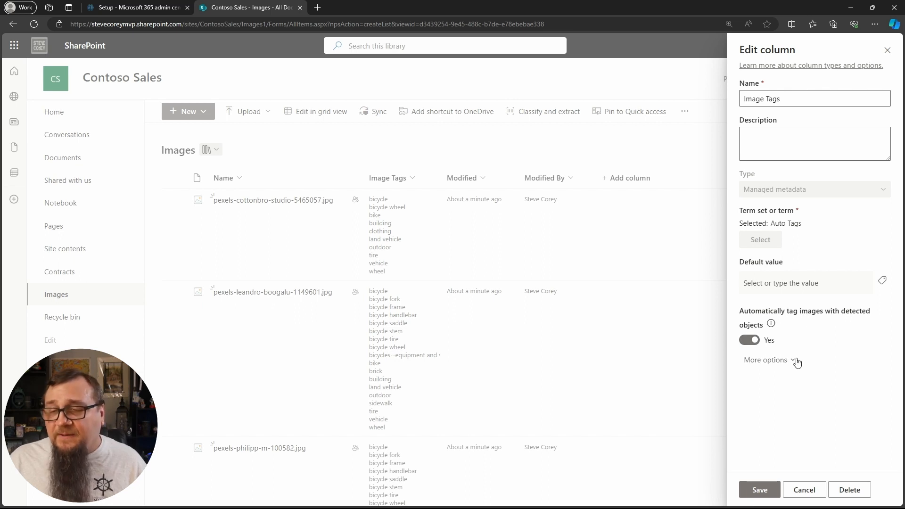
pyautogui.click(769, 361)
pyautogui.scroll(-3, 797, 330)
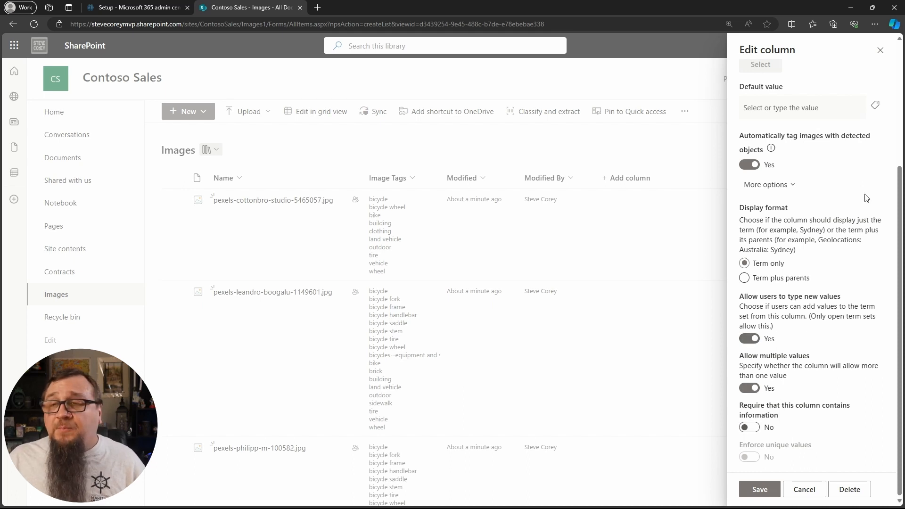
pyautogui.click(880, 50)
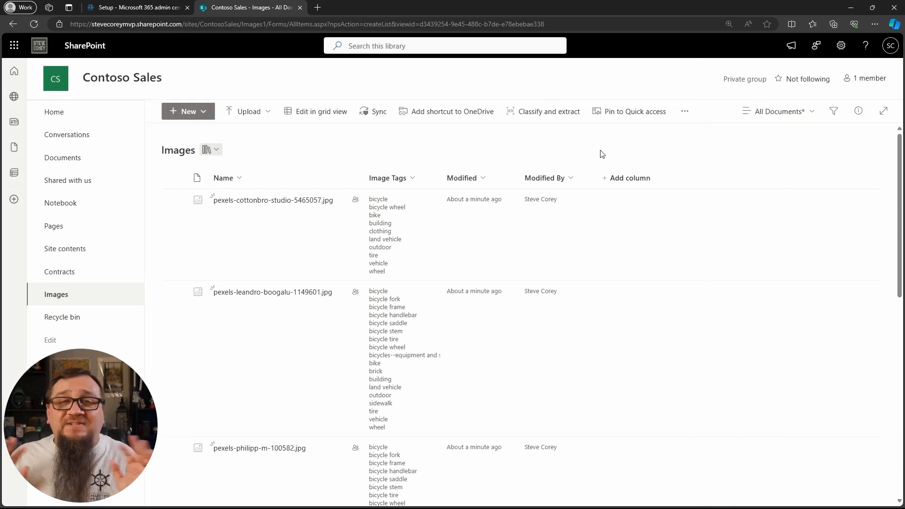